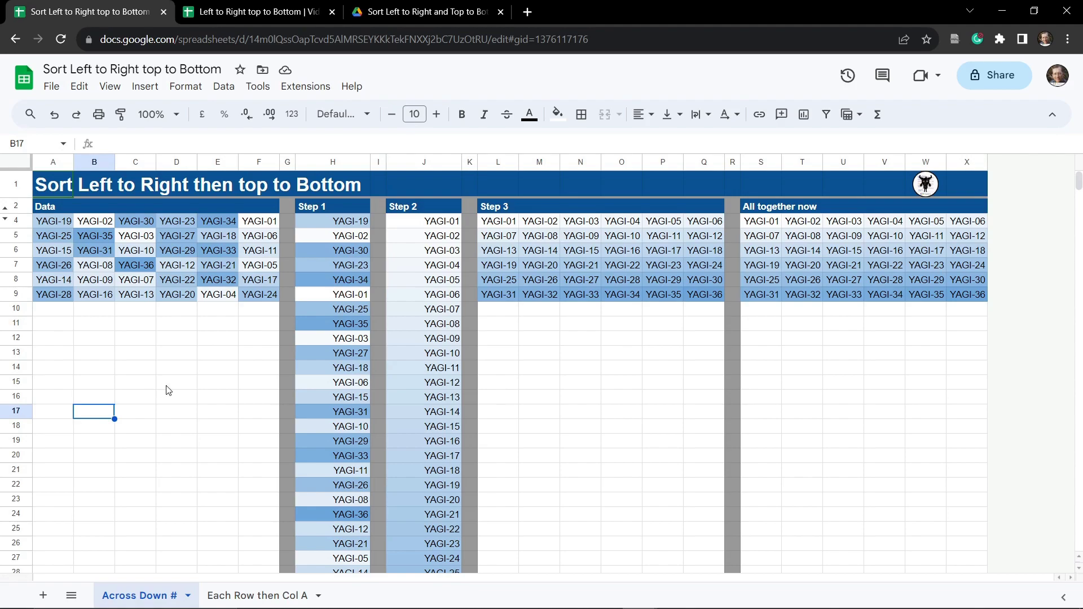
Step: Switch to the 'Left to Right top to Bottom | Video' spreadsheet tab
left_click(167, 369)
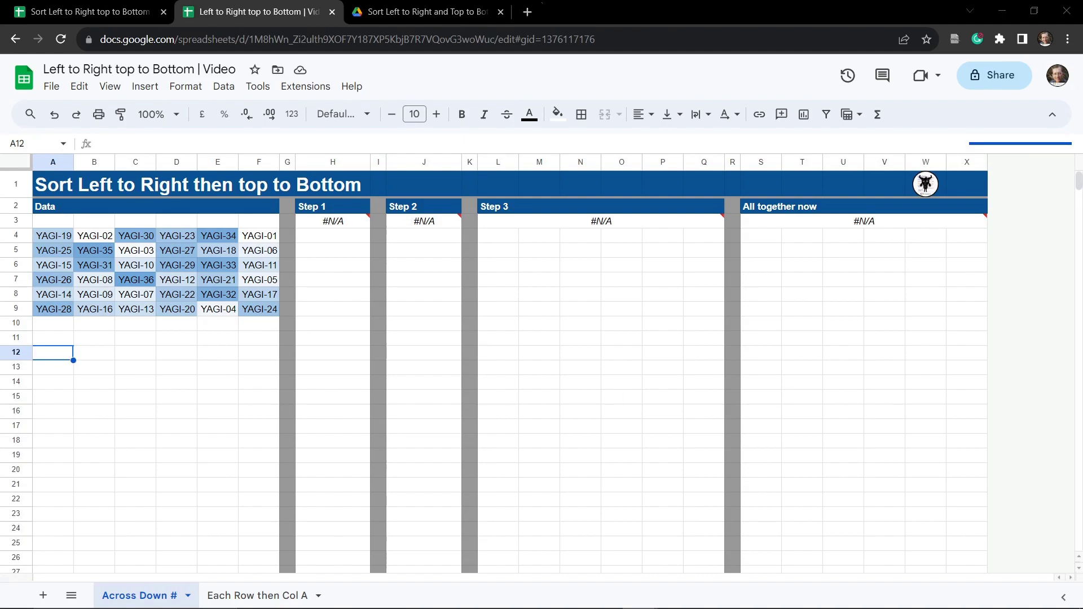
Step: Enter =TOCOL(A4:F9) in H4 to list all 36 scrambled values in one column
key("Down")
key("Right")
key("Right")
key("Right")
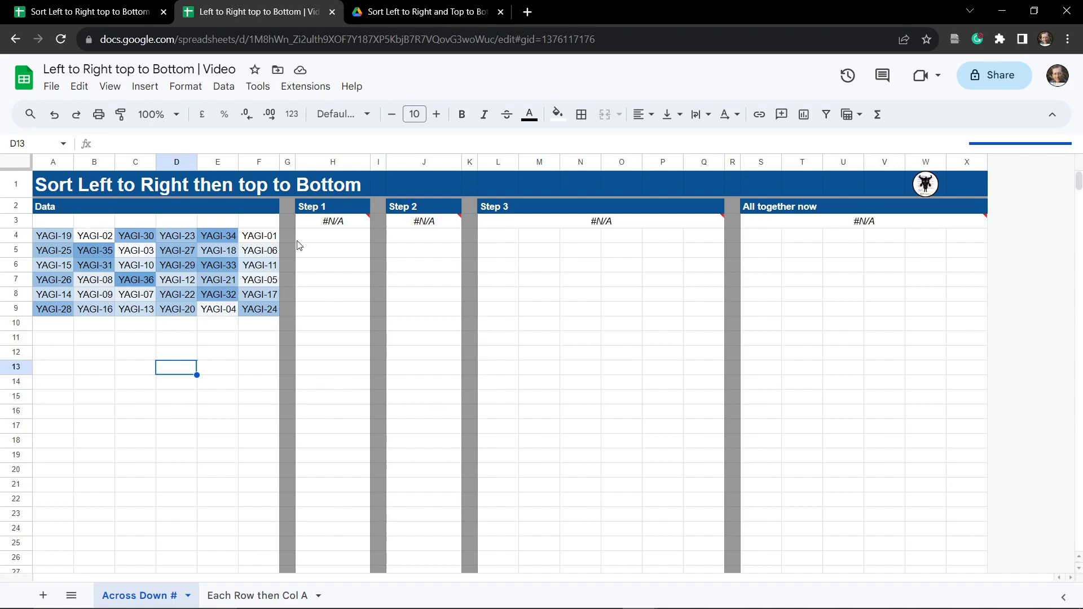
left_click(321, 238)
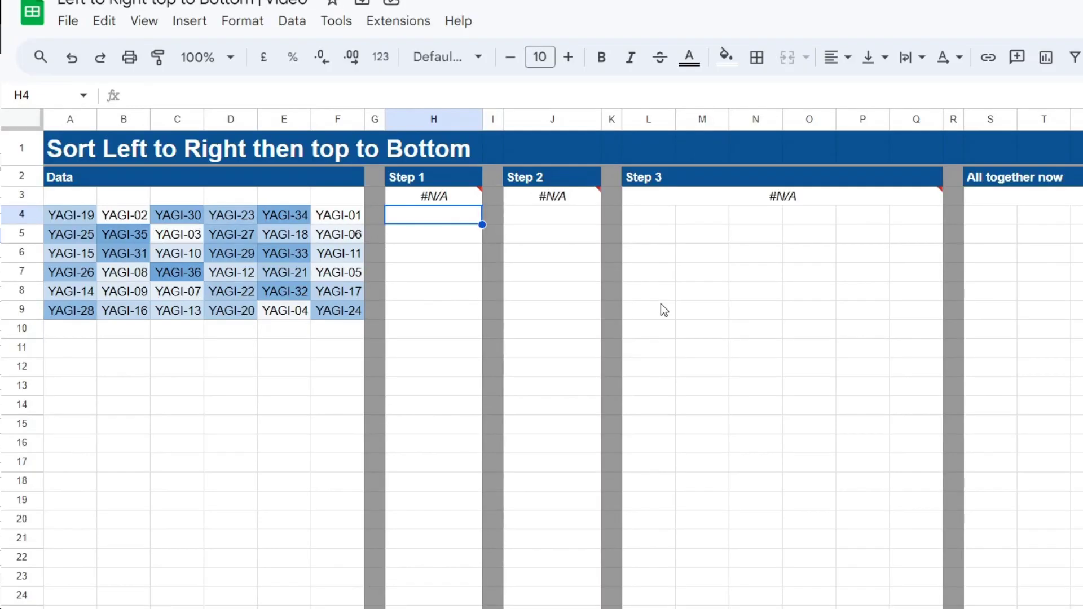
type("=TO")
key("BackSpace")
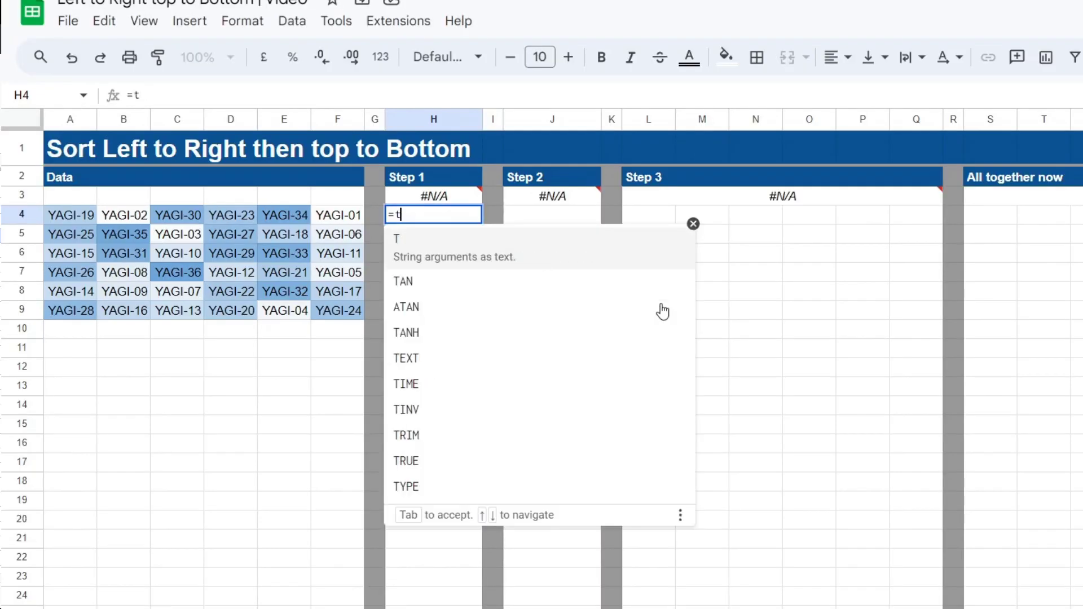
type("OCOL")
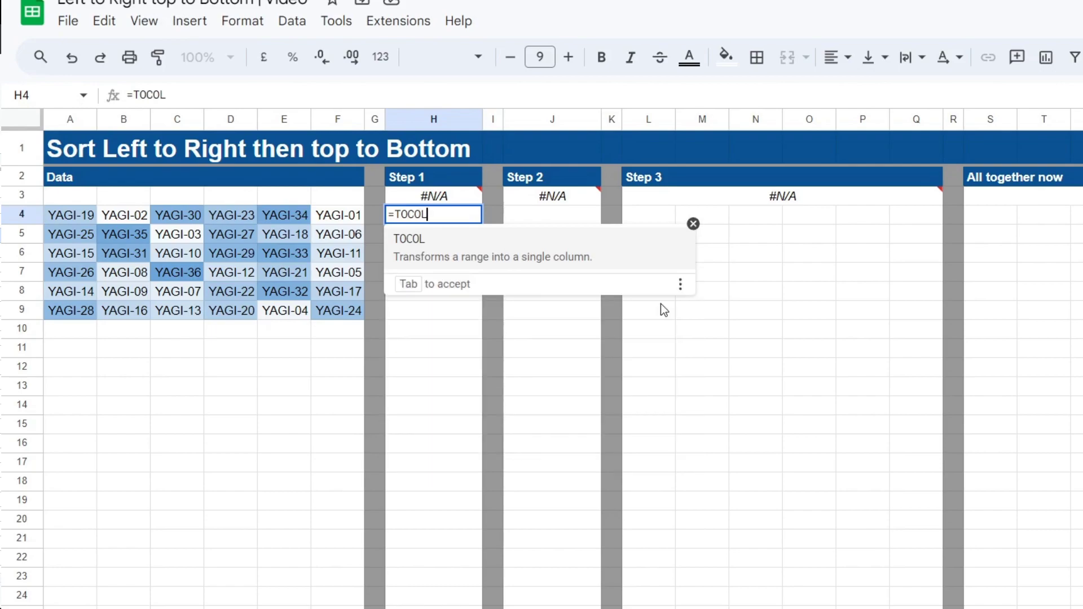
type("(")
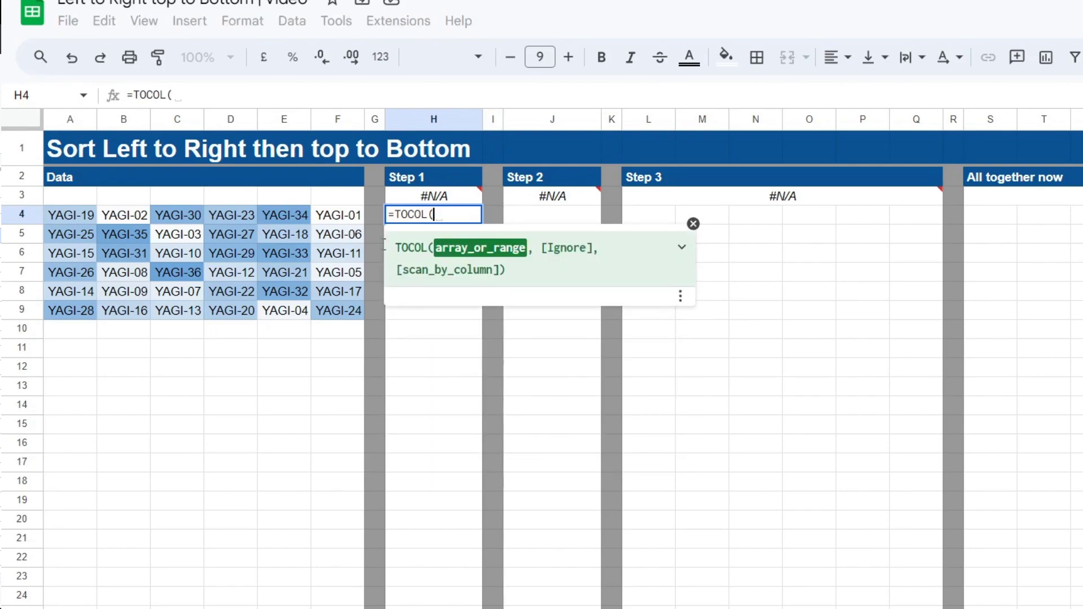
left_click_drag(81, 217, 350, 309)
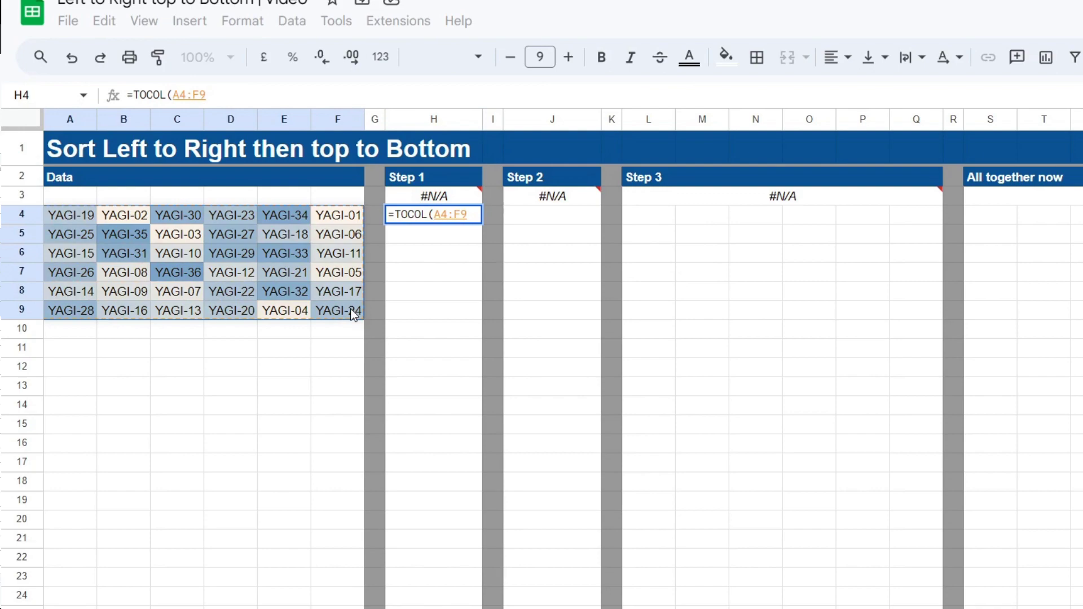
key("Tab")
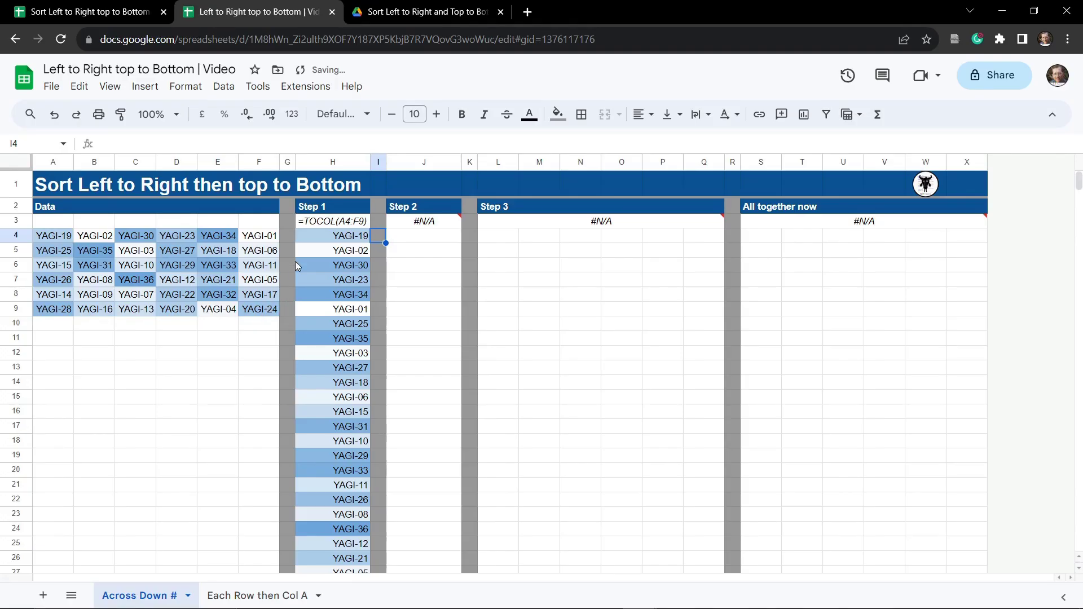
left_click(410, 221)
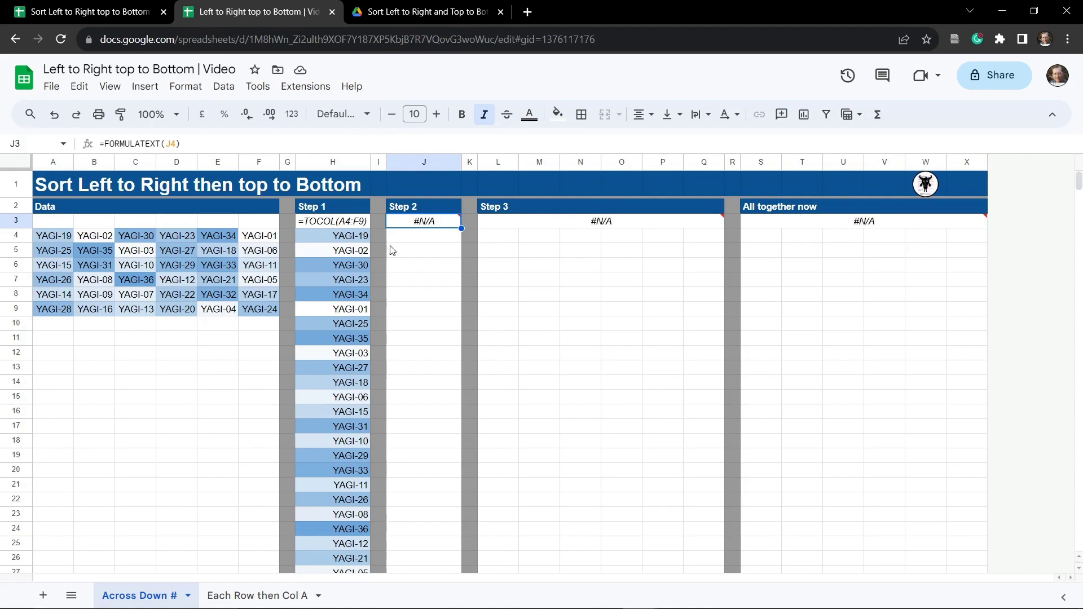
Step: Enter =SORT(H4:H39) in J4, listing YAGI-01 through YAGI-36 in ascending order
left_click(354, 239)
left_click(432, 241)
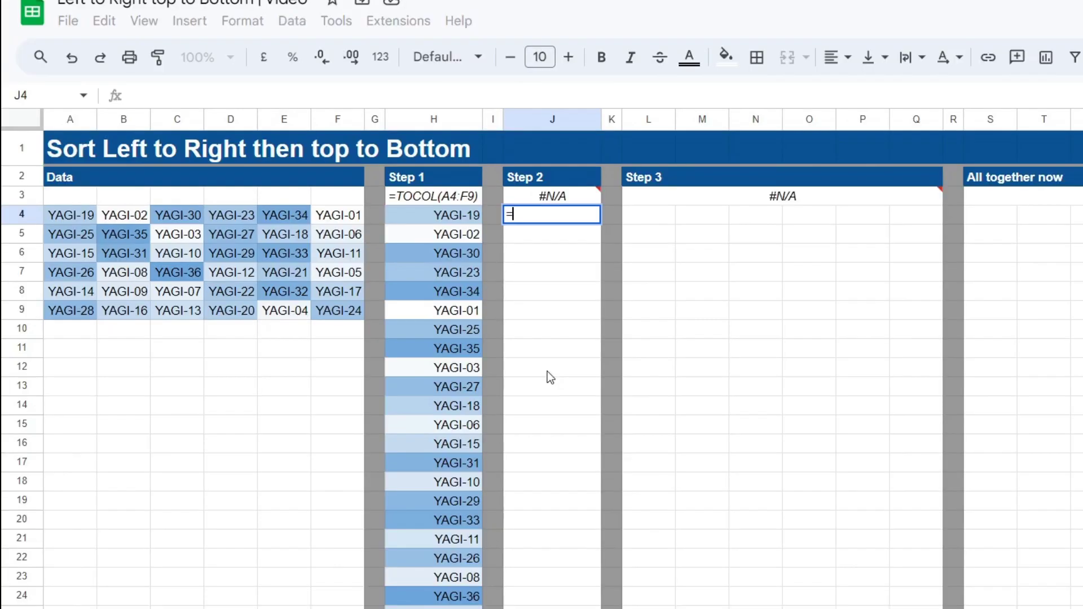
type("=SORT")
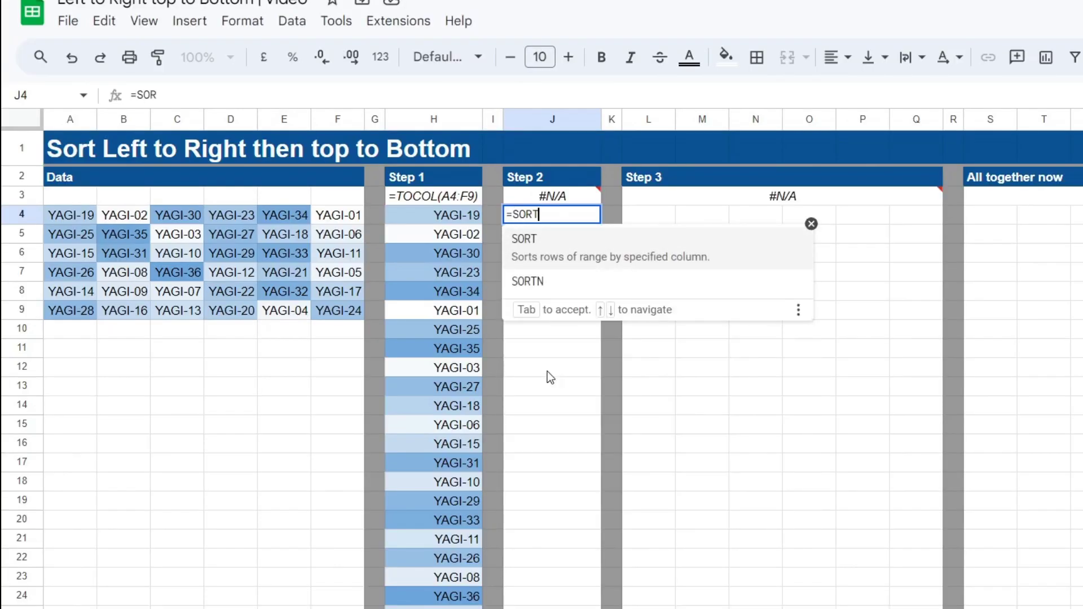
type("(")
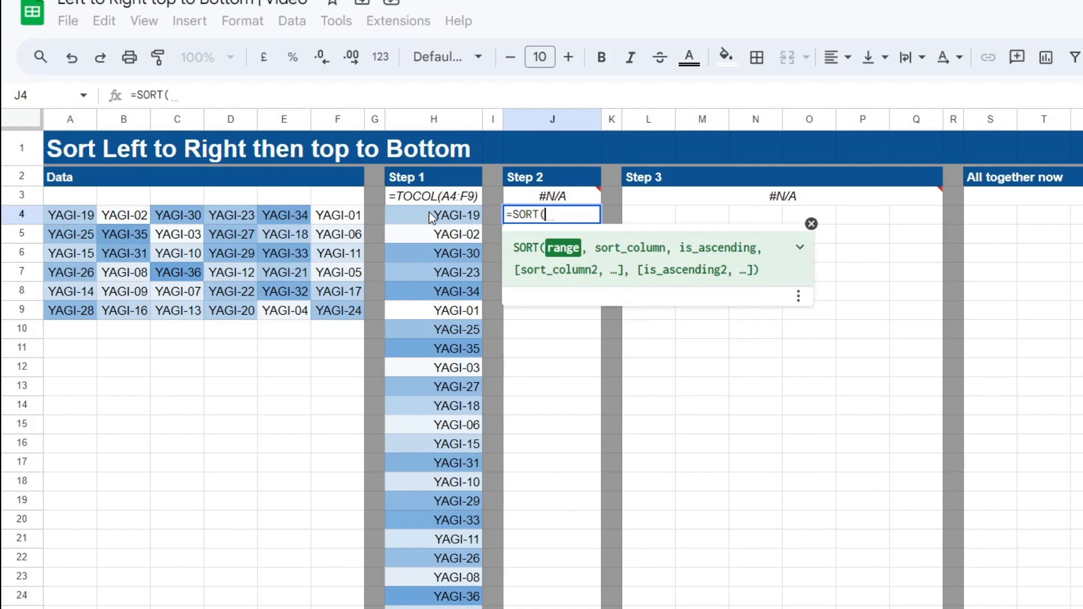
left_click_drag(432, 214, 415, 542)
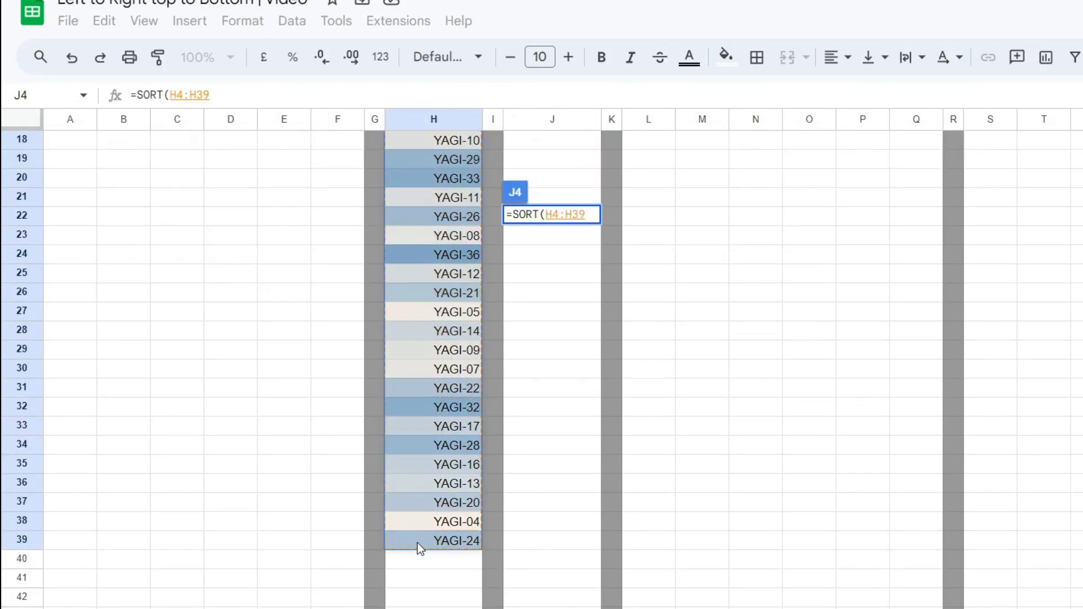
key("Tab")
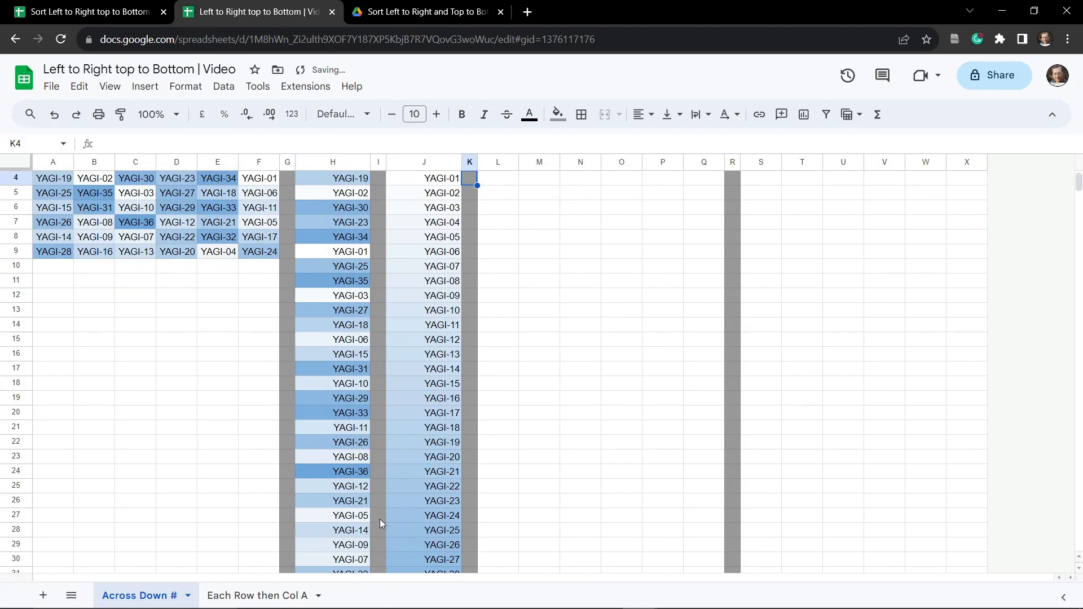
scroll(380, 519, "up", 1)
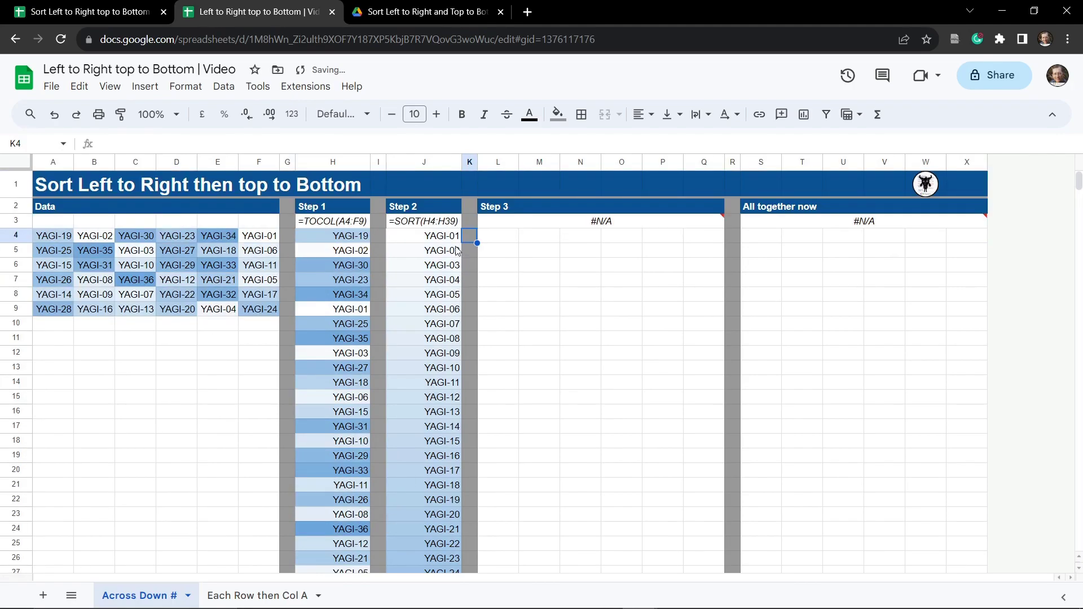
scroll(435, 242, "down", 6)
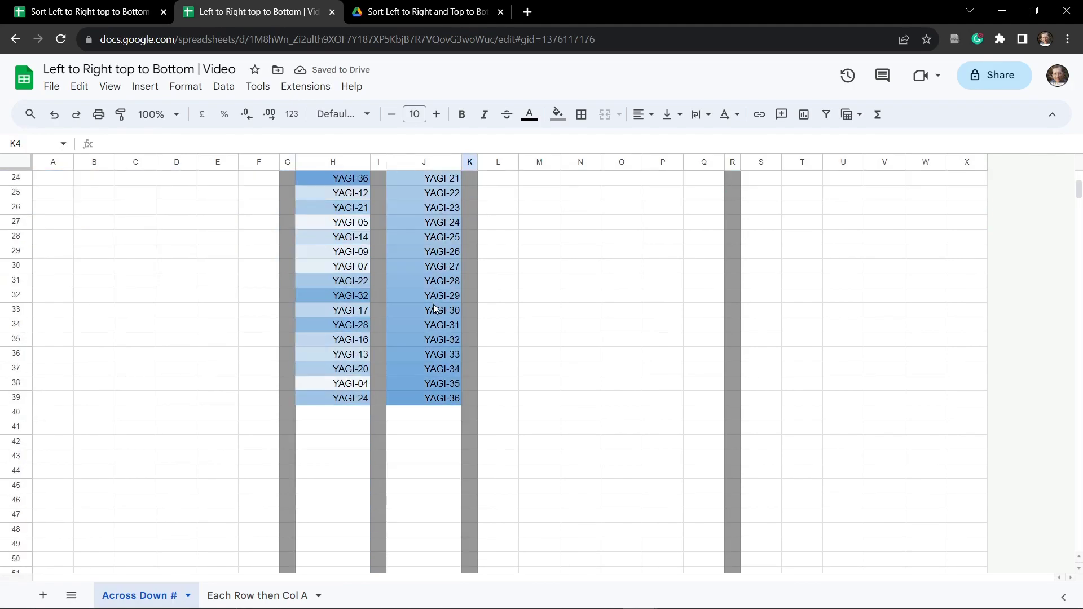
scroll(459, 404, "up", 6)
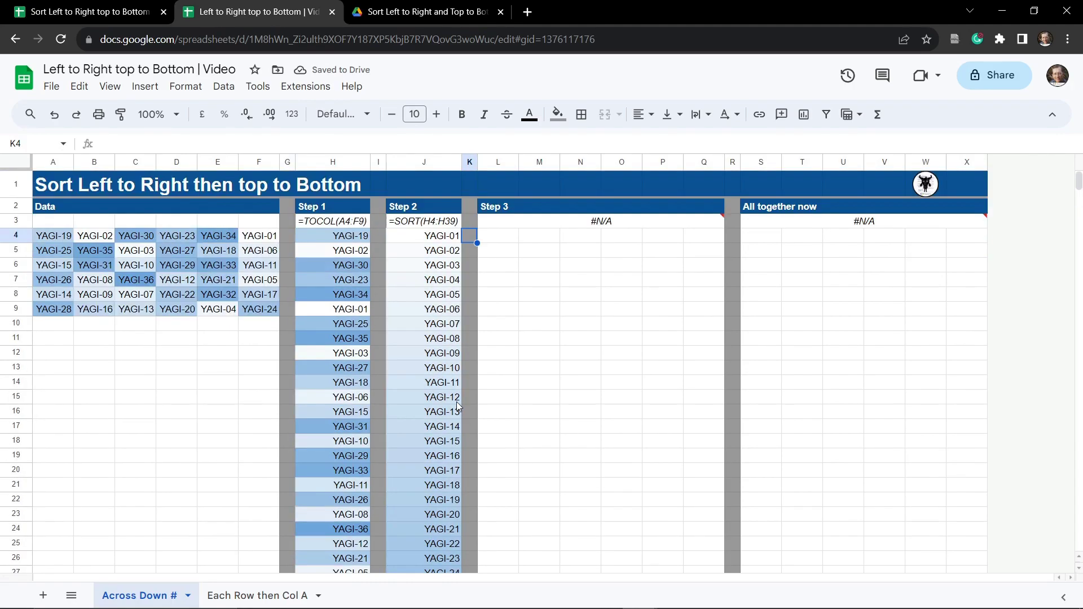
Step: Enter =WRAPROWS(J4:J39,6) in L4 to lay the sorted values into six rows of six
left_click(491, 244)
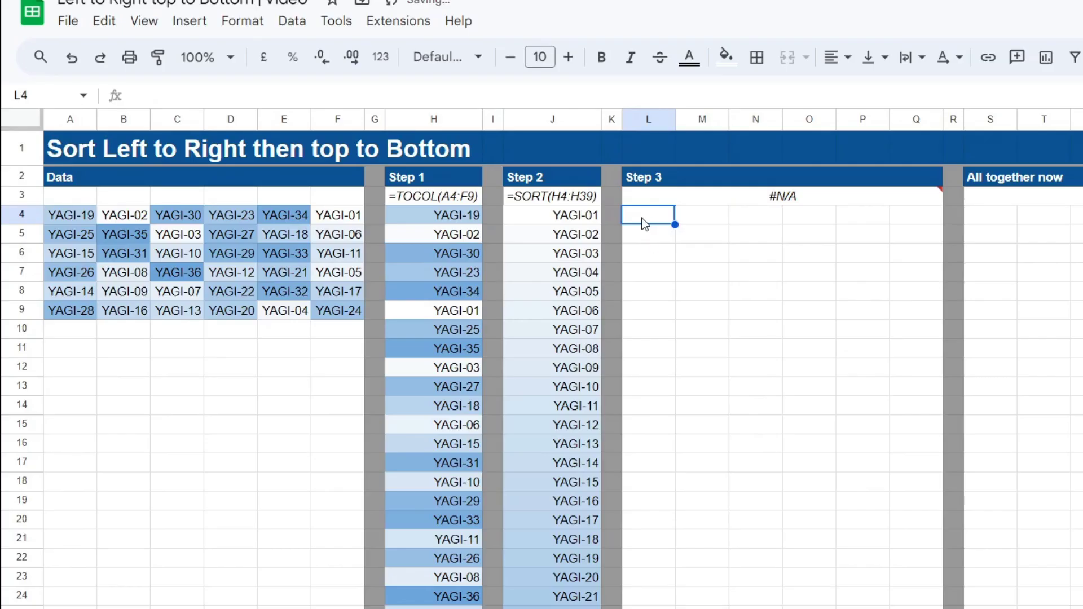
type("=WRA")
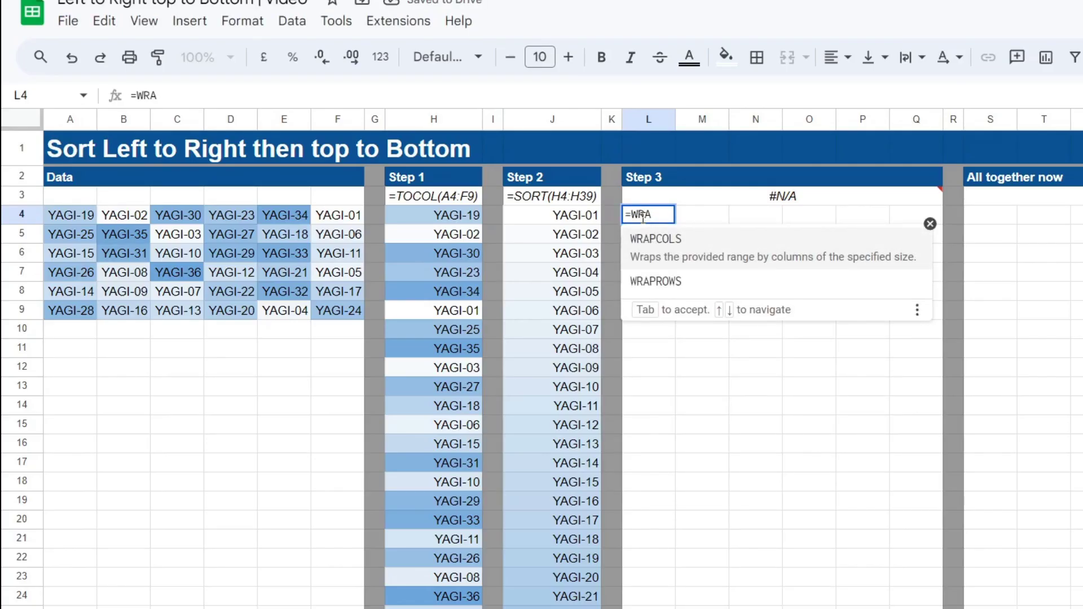
left_click(657, 275)
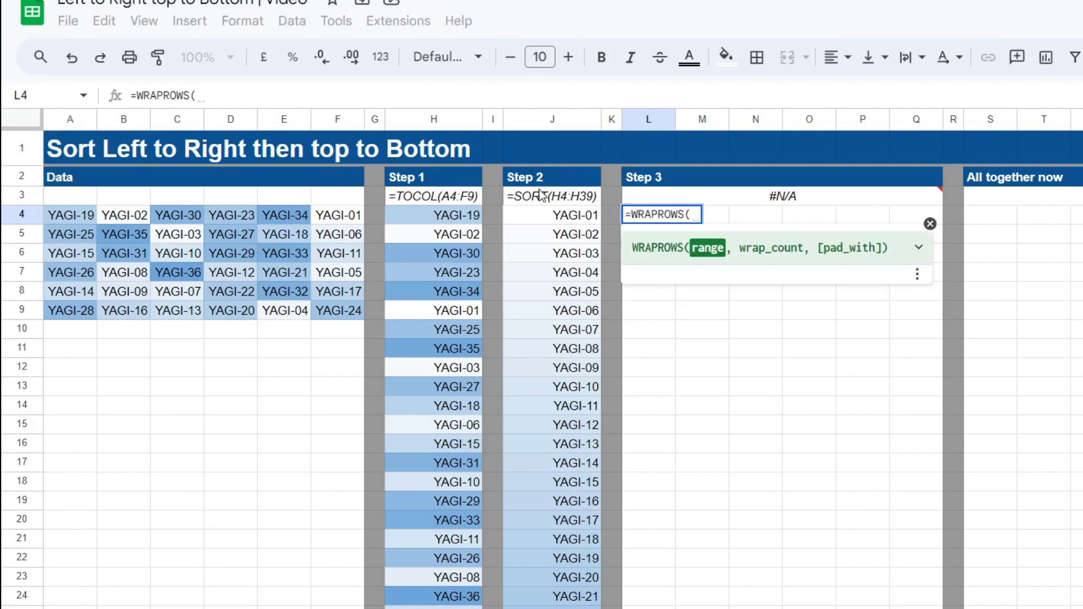
left_click_drag(543, 214, 548, 546)
type(",")
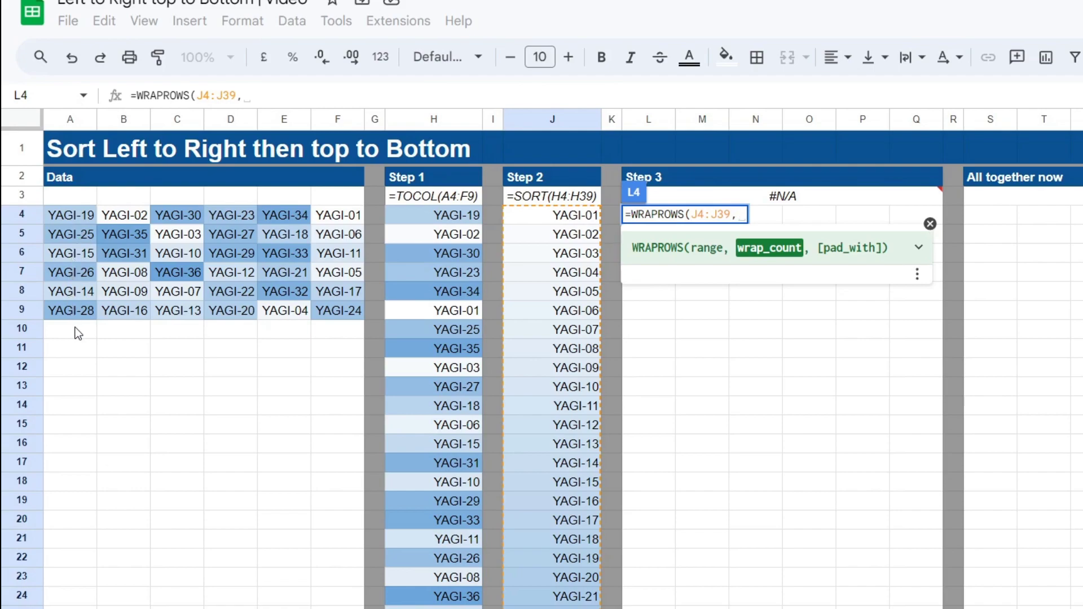
type("6")
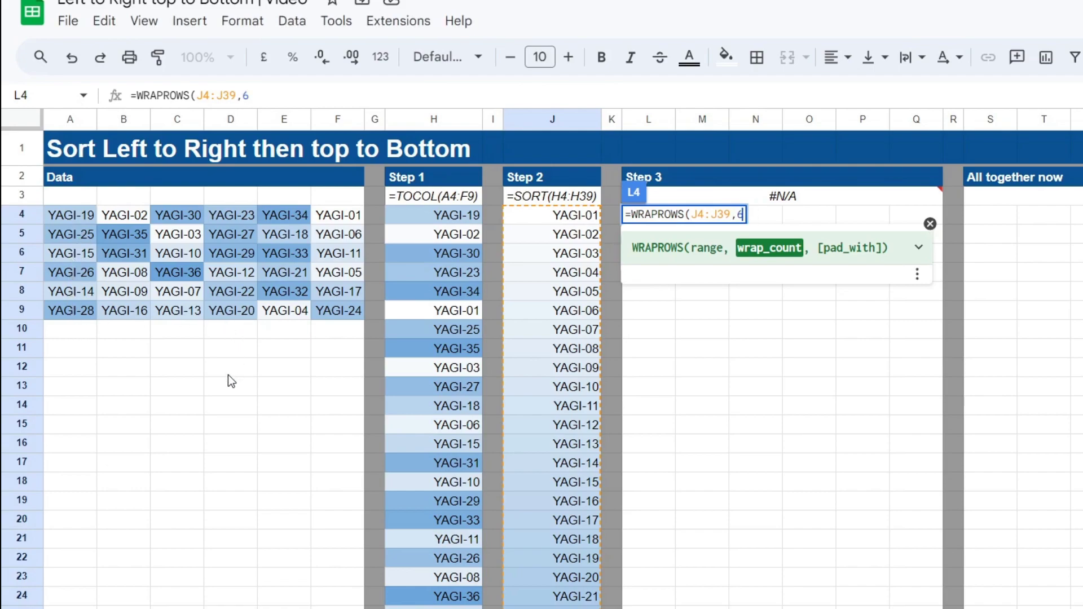
key("Tab")
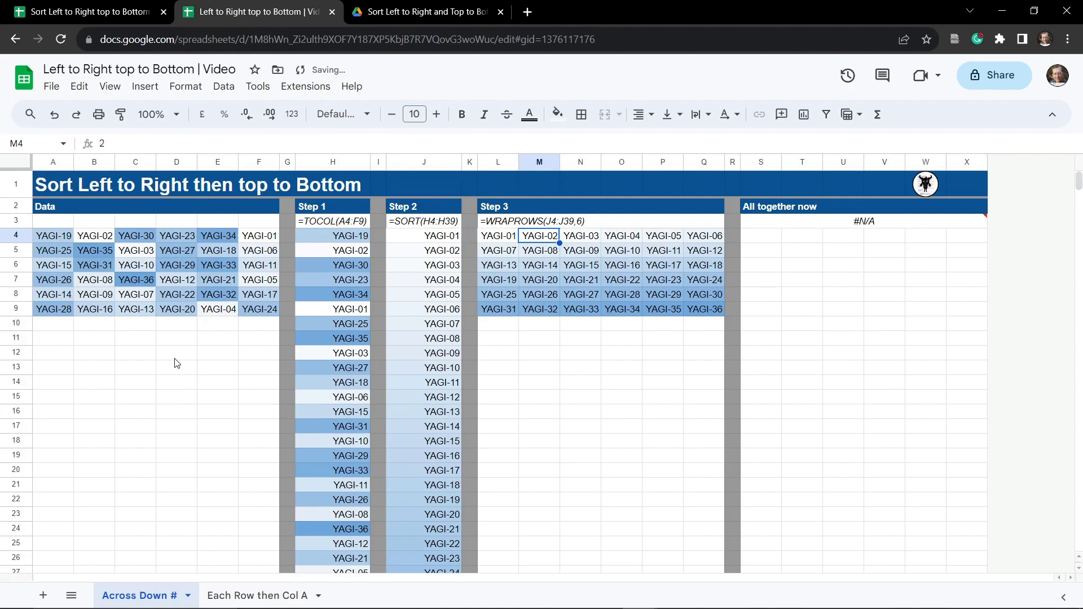
key("Left")
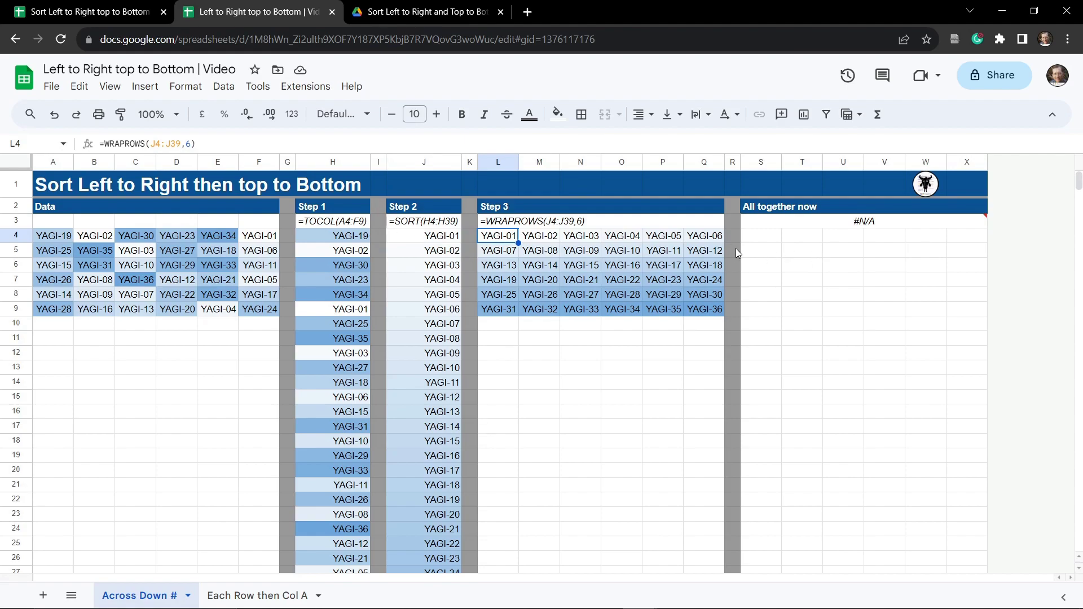
Step: Copy the =TOCOL(A4:F9) formula from H4 into S4
left_click(759, 240)
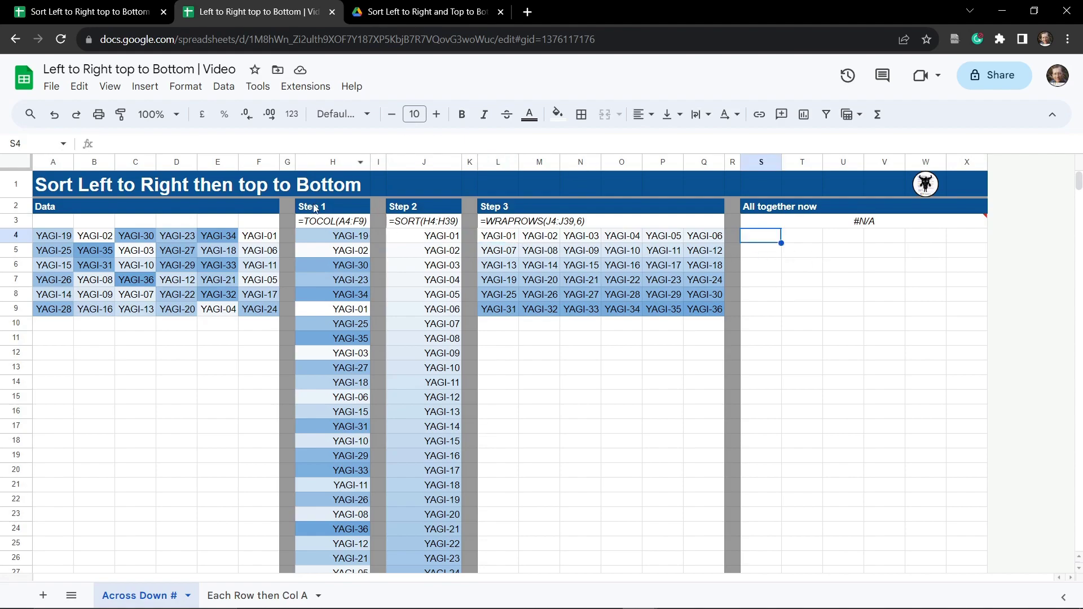
left_click(337, 240)
triple_click(197, 140)
key("ctrl+c")
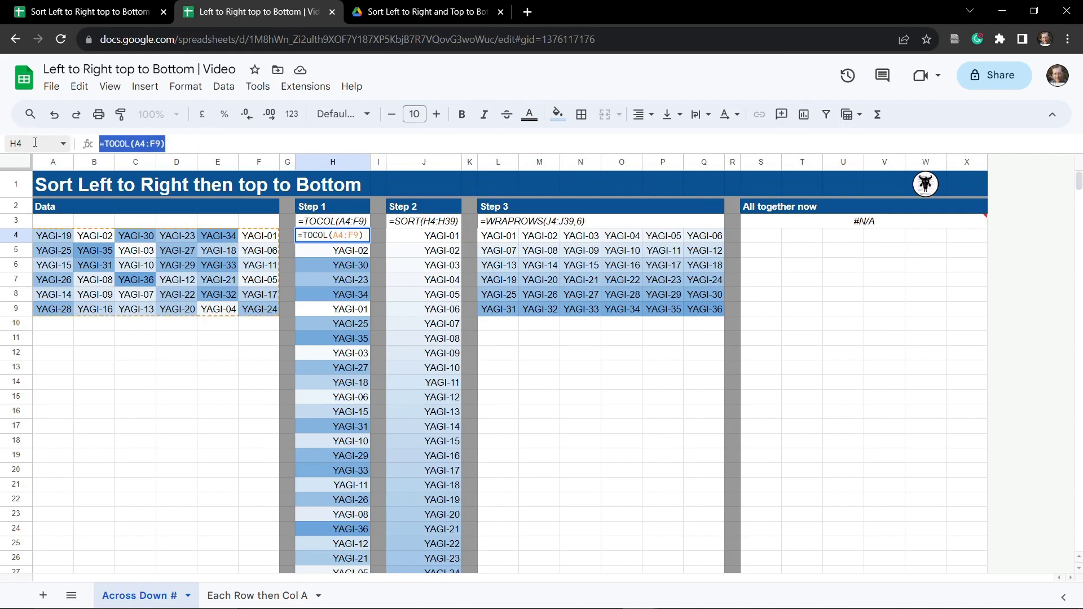
key("Escape")
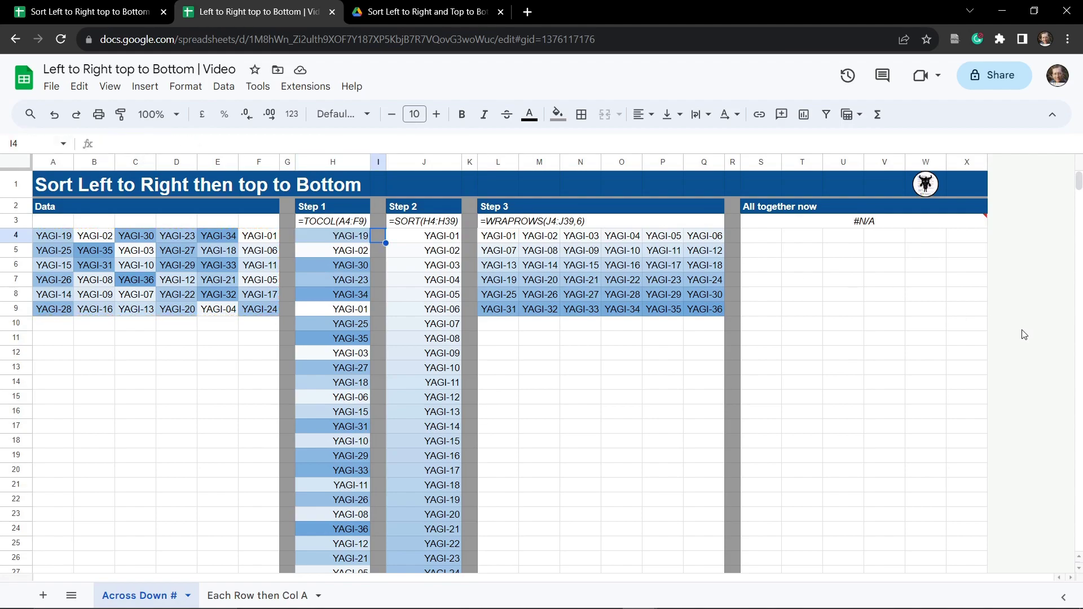
left_click(761, 240)
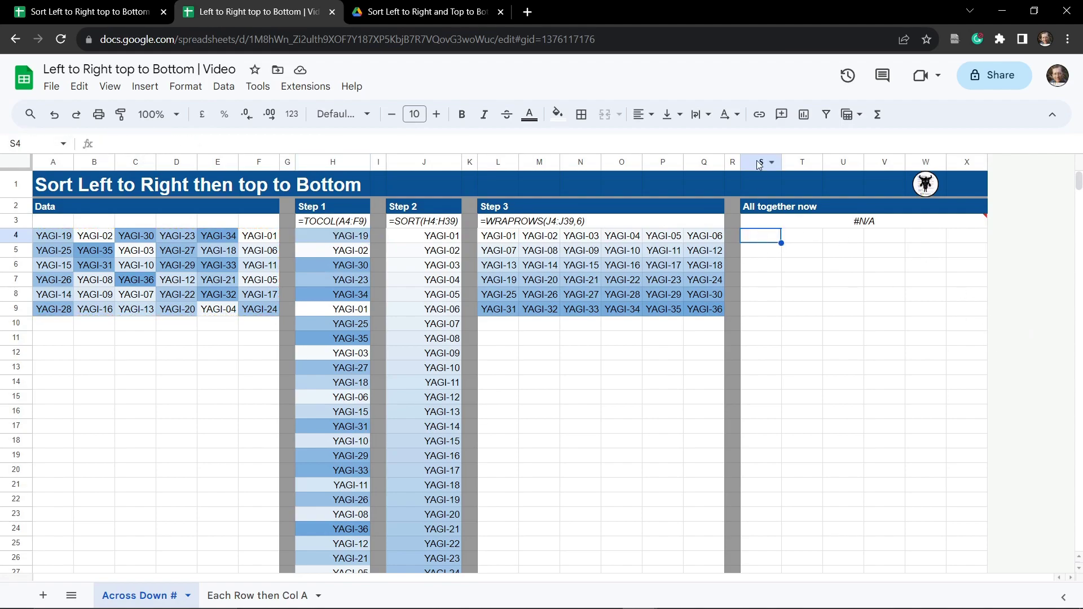
left_click(111, 143)
key("ctrl+v")
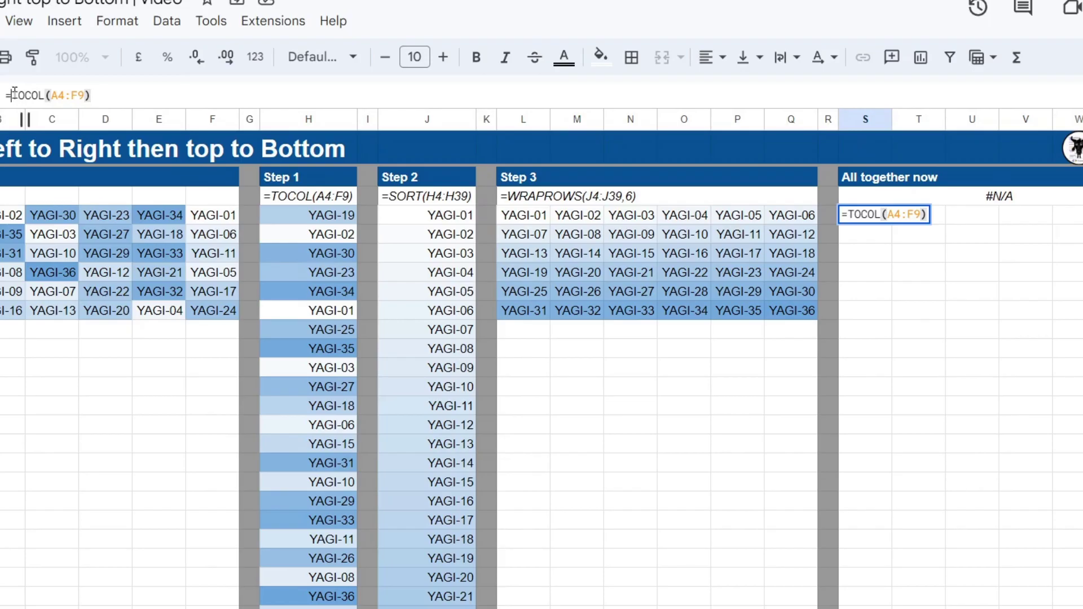
Step: Wrap the S4 formula in SORT, making it =SORT(TOCOL(A4:F9))
left_click(14, 95)
type("SORT")
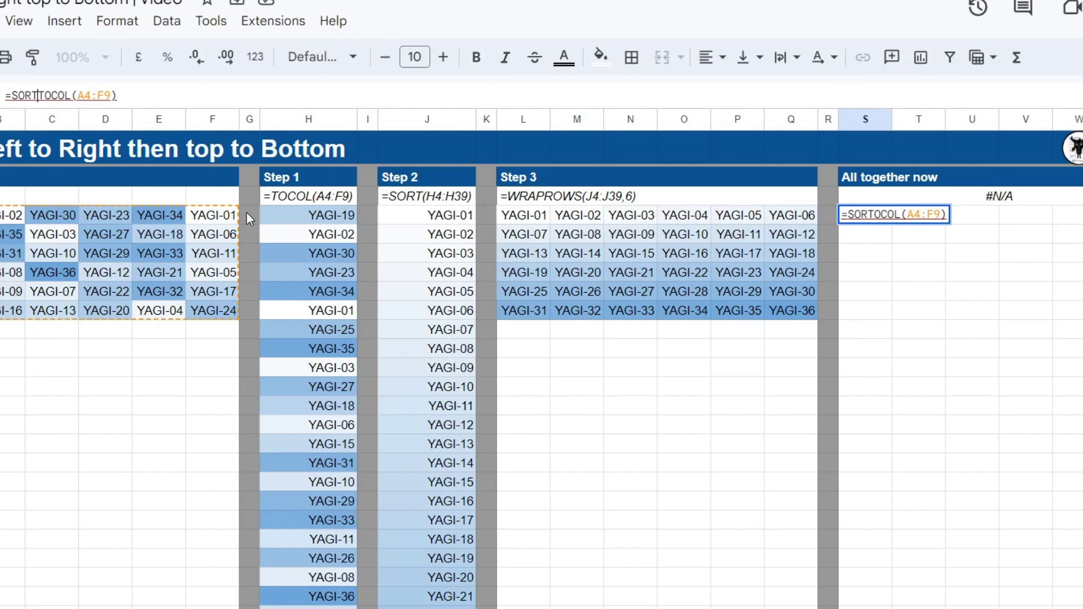
type("(")
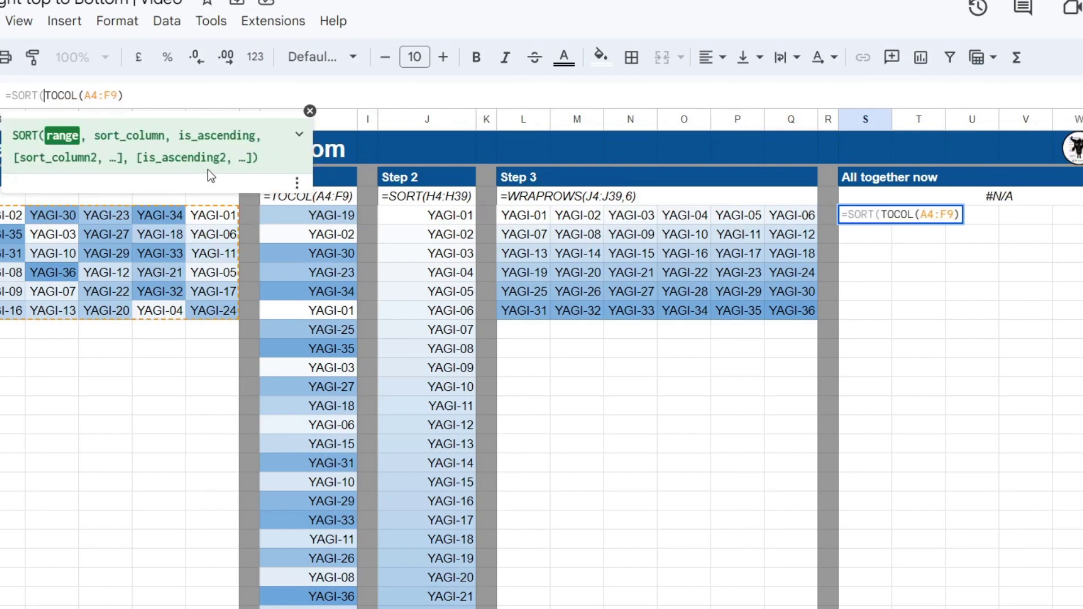
left_click(156, 92)
type(")")
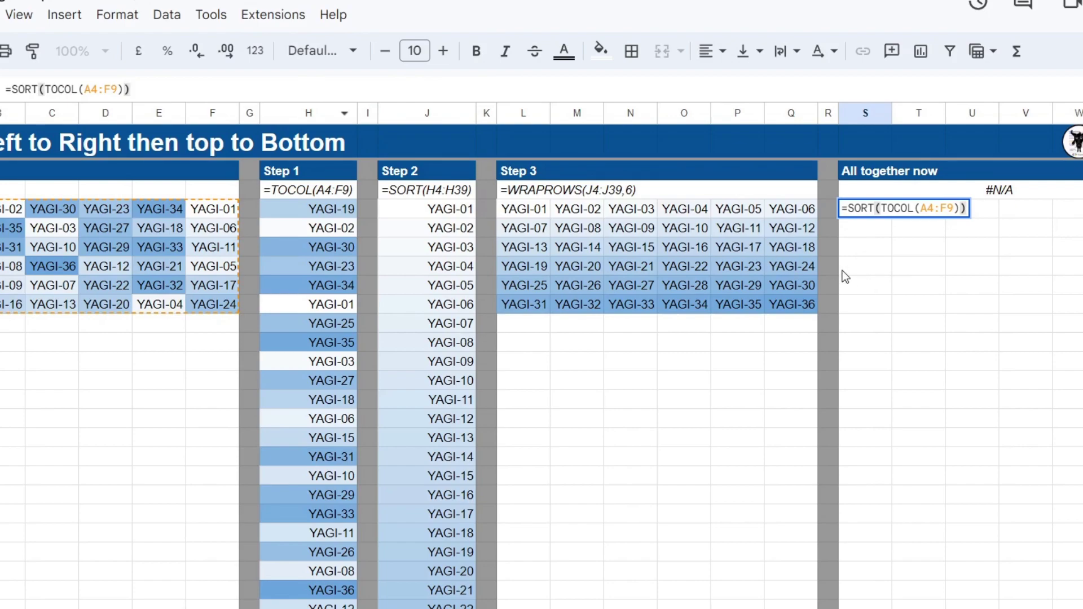
key("Tab")
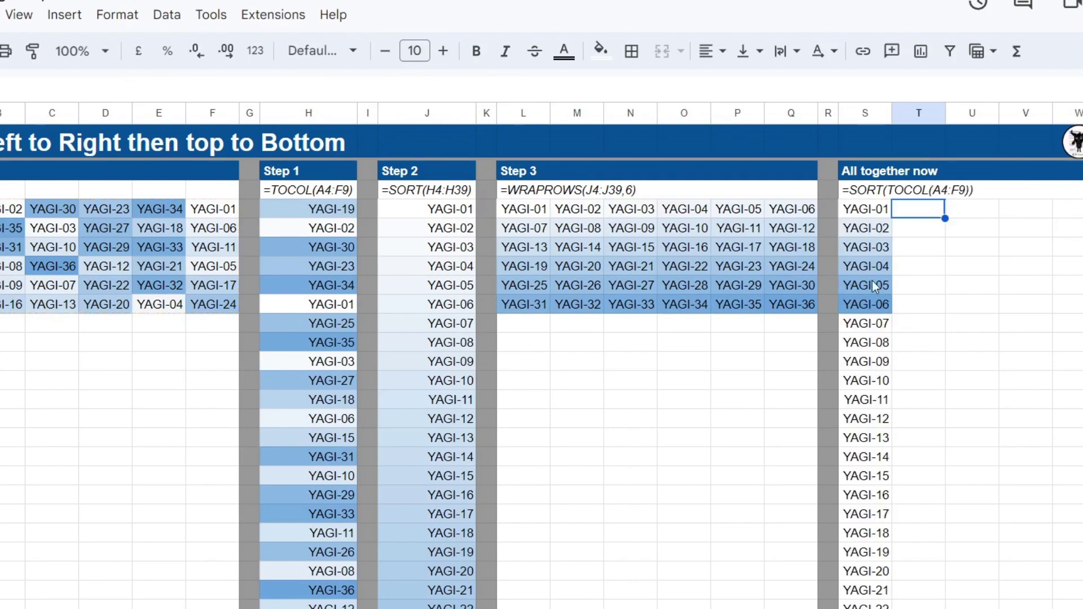
Step: Extend S4 to =WRAPROWS(SORT(TOCOL(A4:F9)), 6) to produce the sorted 6x6 grid
left_click(861, 210)
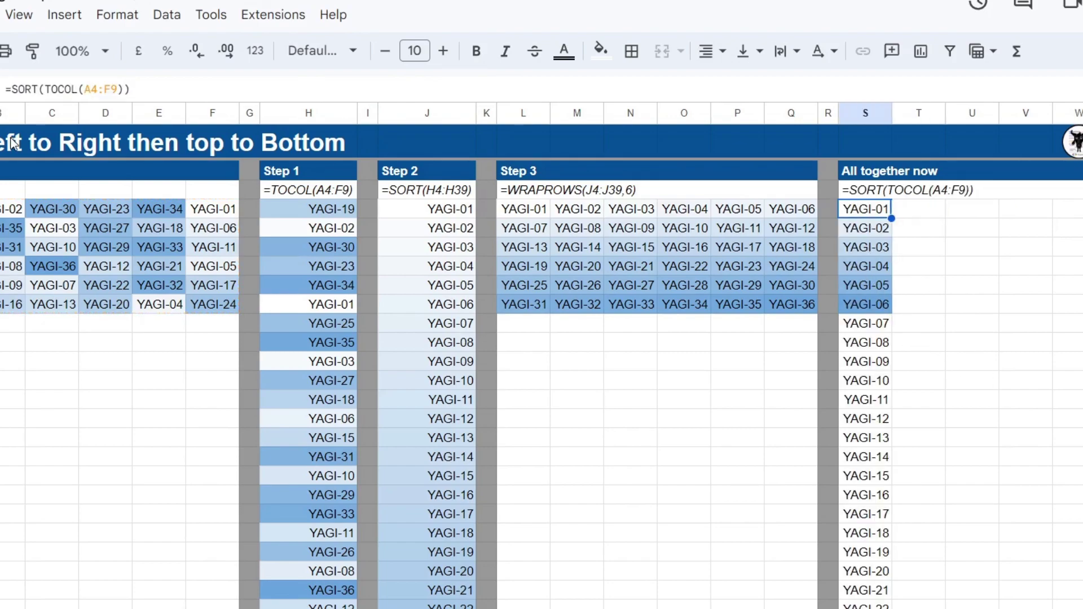
left_click(13, 85)
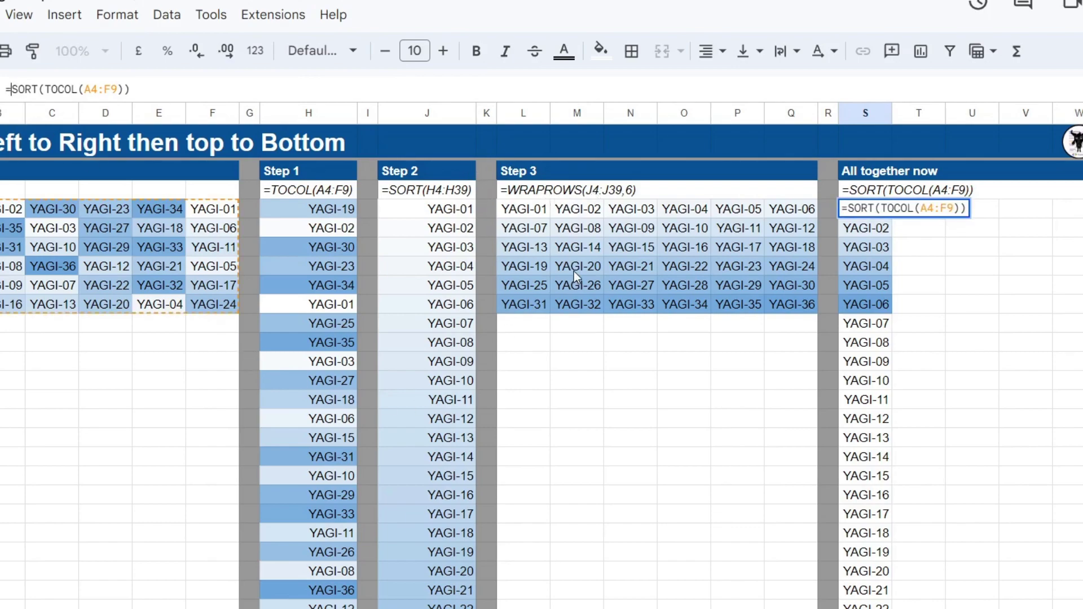
type("W")
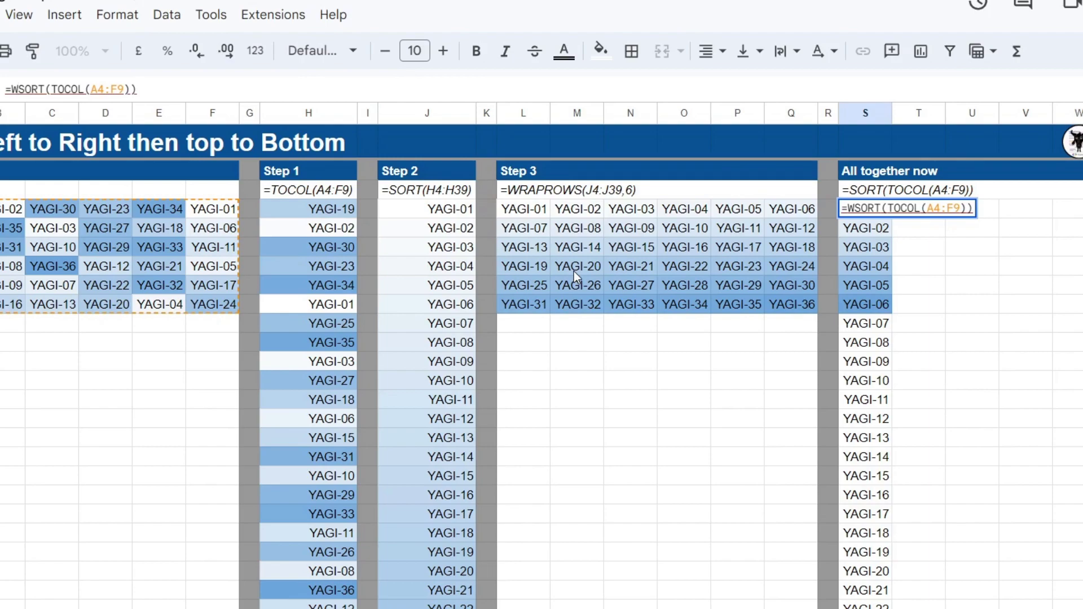
type("RAPROWS")
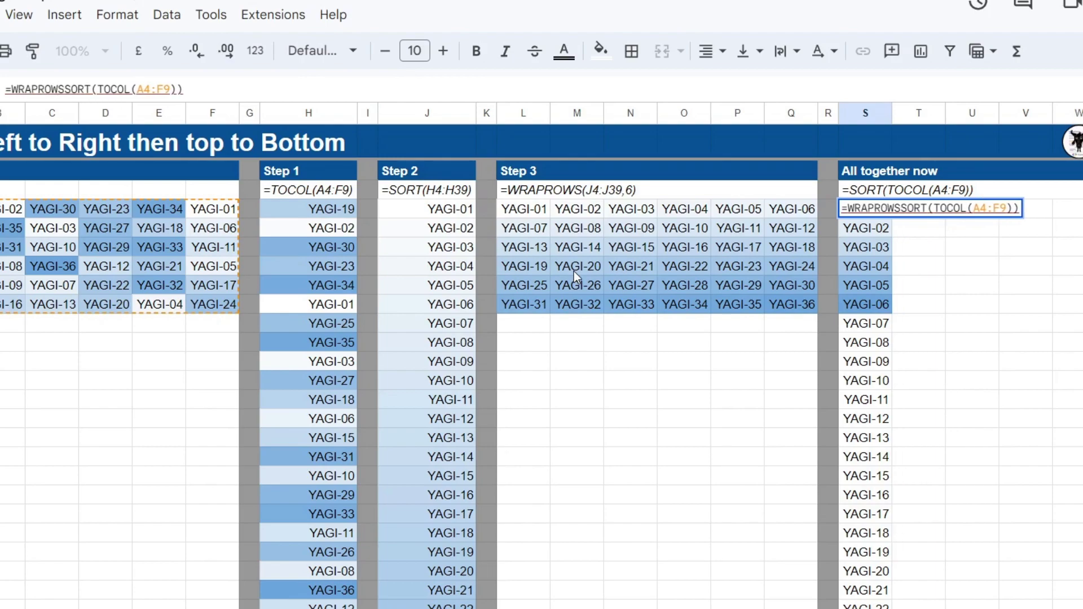
type("(")
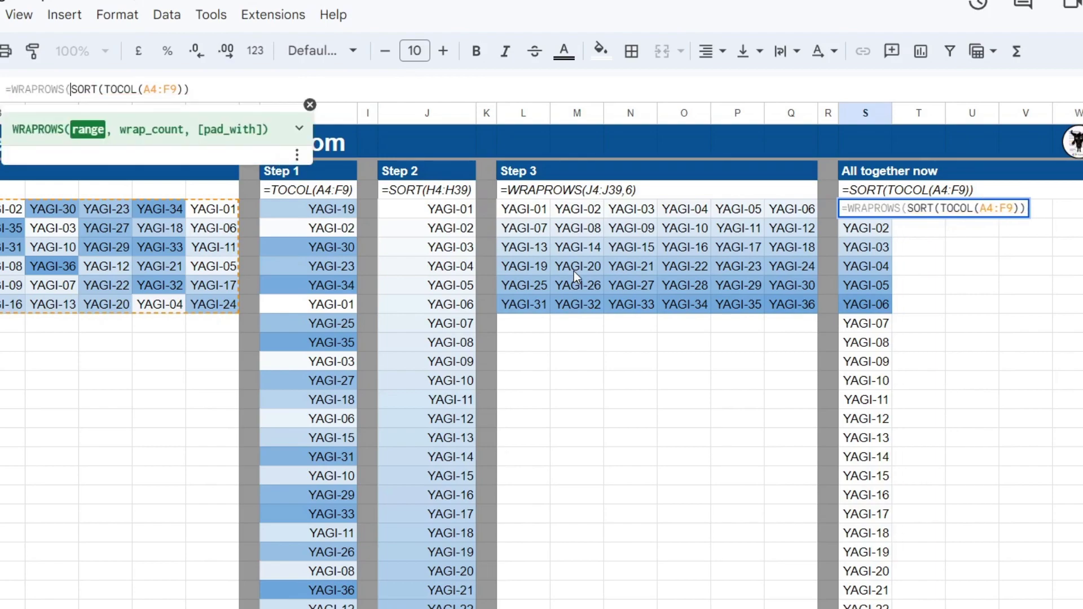
left_click(219, 90)
type(",")
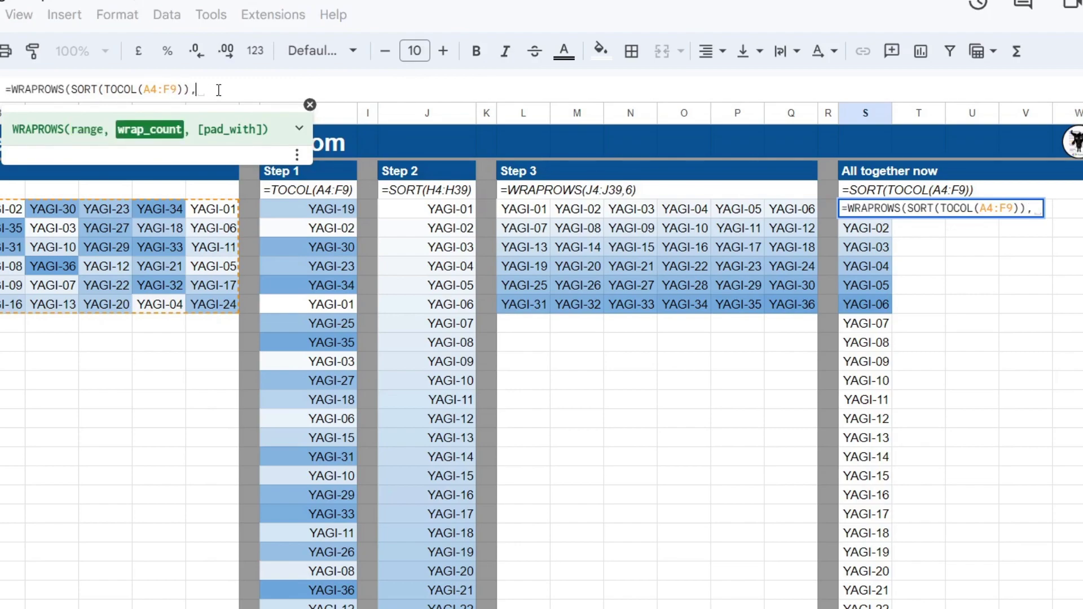
type(" 6)")
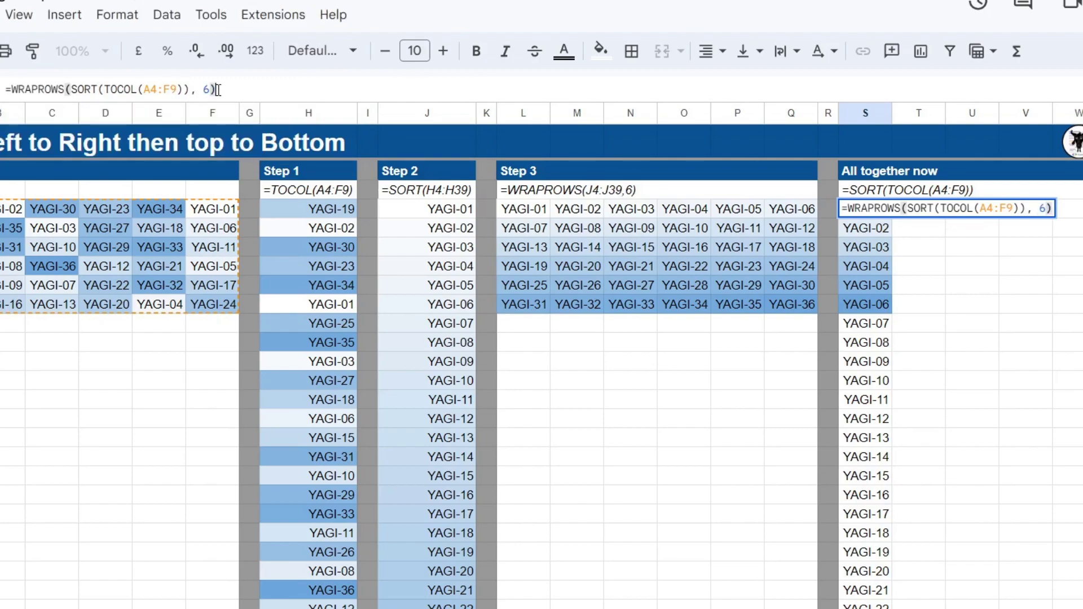
key("Tab")
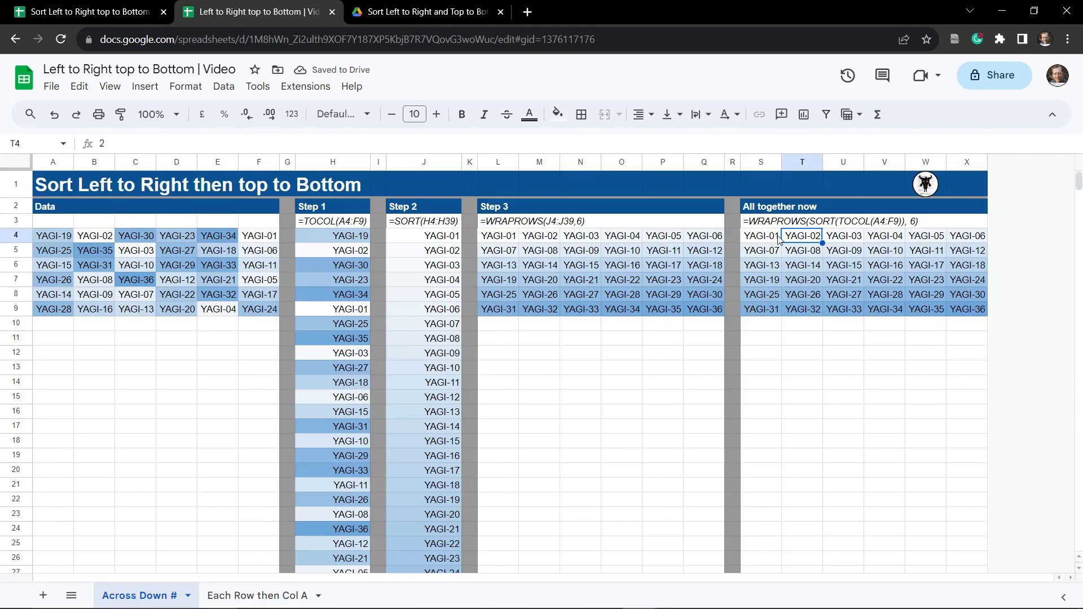
left_click(831, 371)
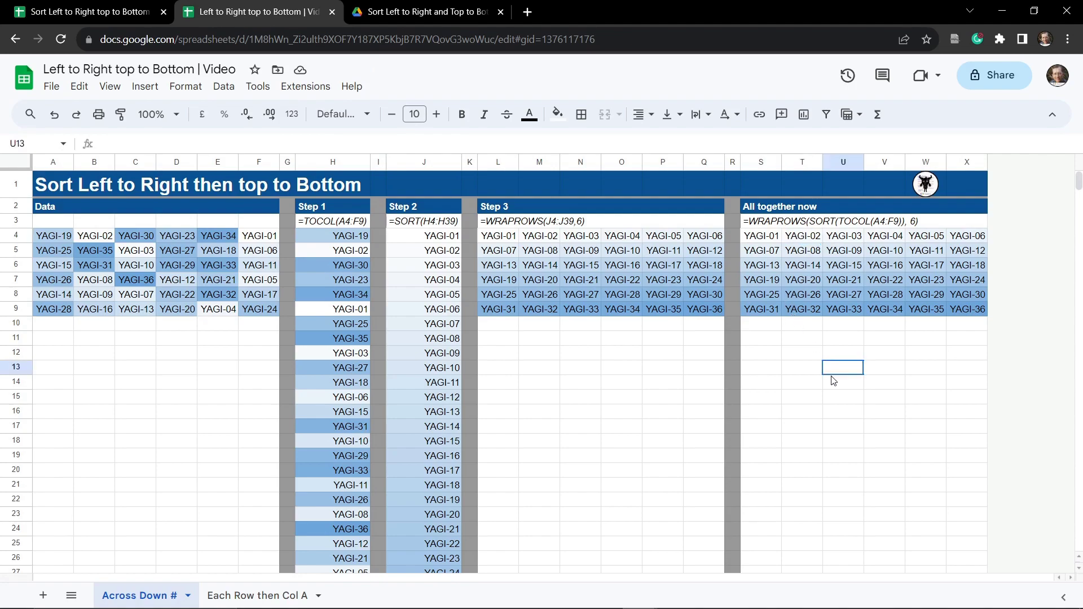
left_click(109, 15)
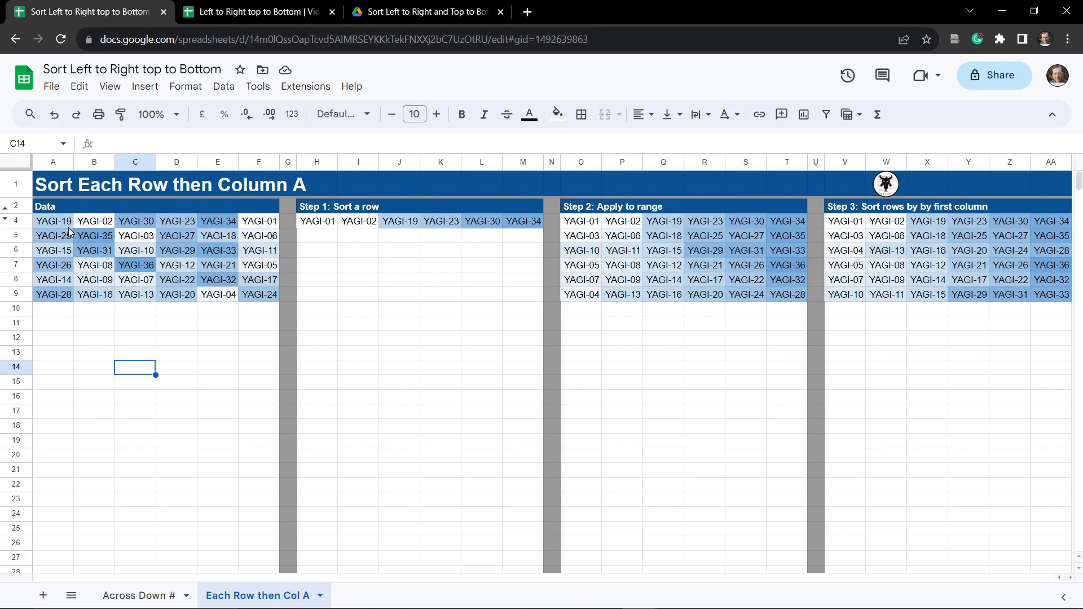
left_click(411, 341)
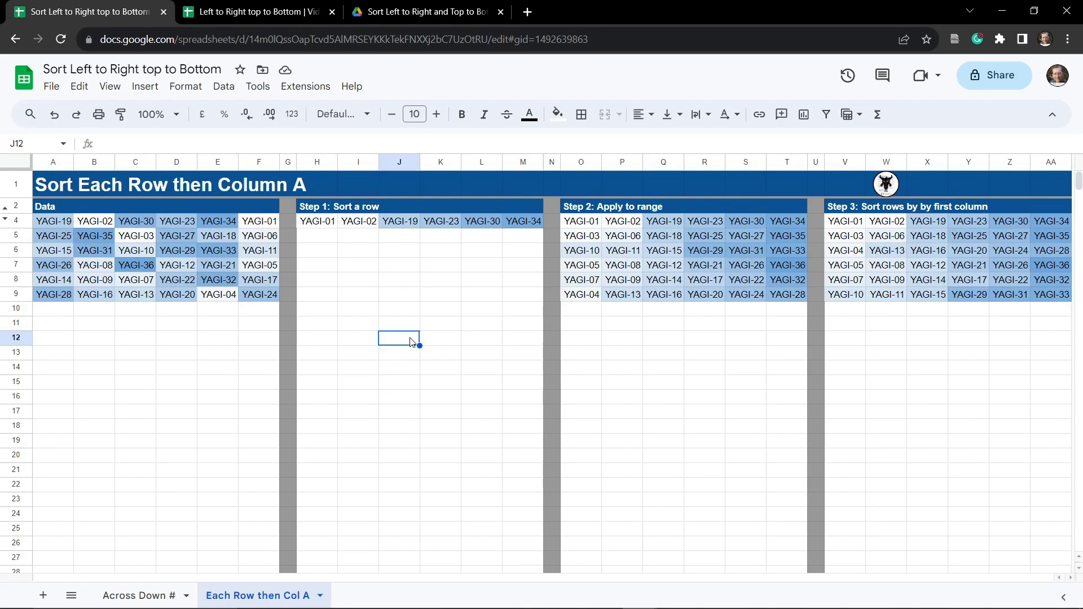